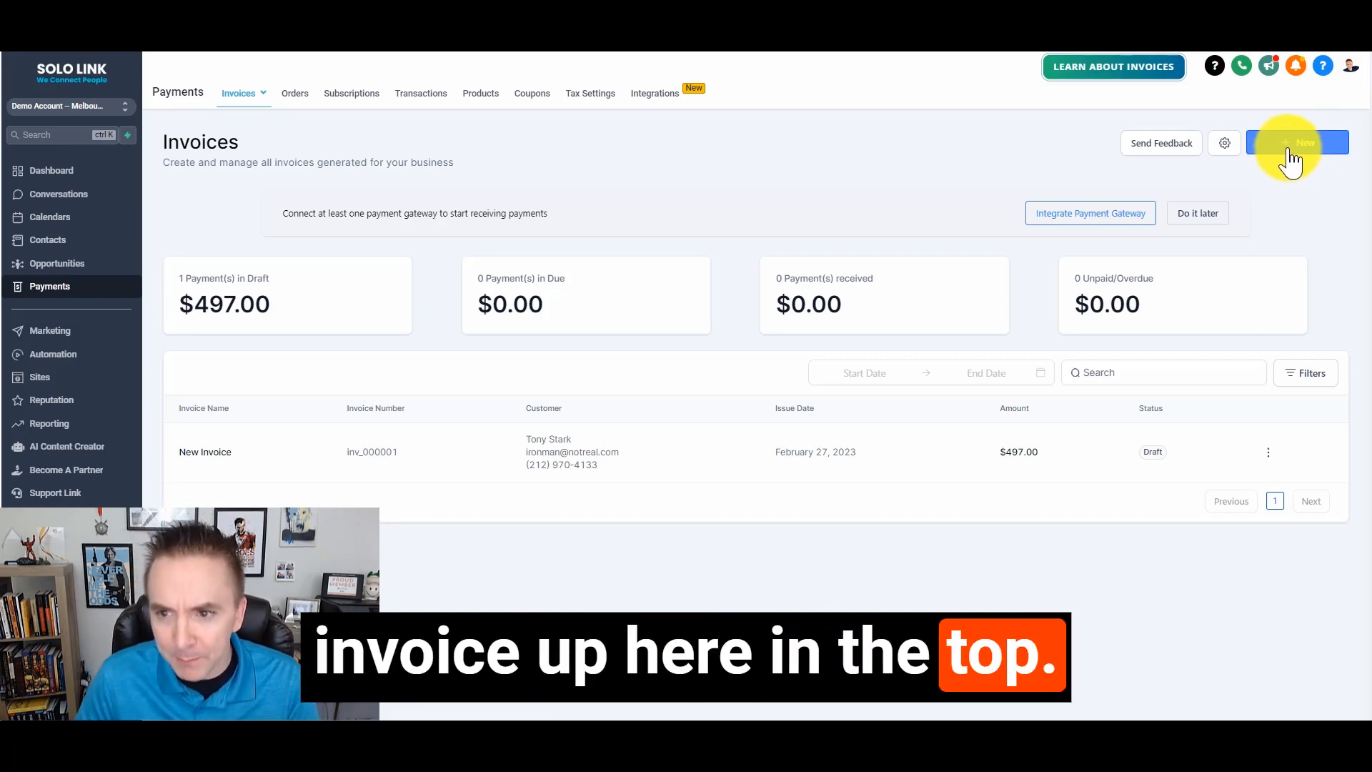
Step: Create a new one-time invoice and dismiss the reminder to connect a payment gateway
{"action": "left_click", "coordinate": [1290, 155]}
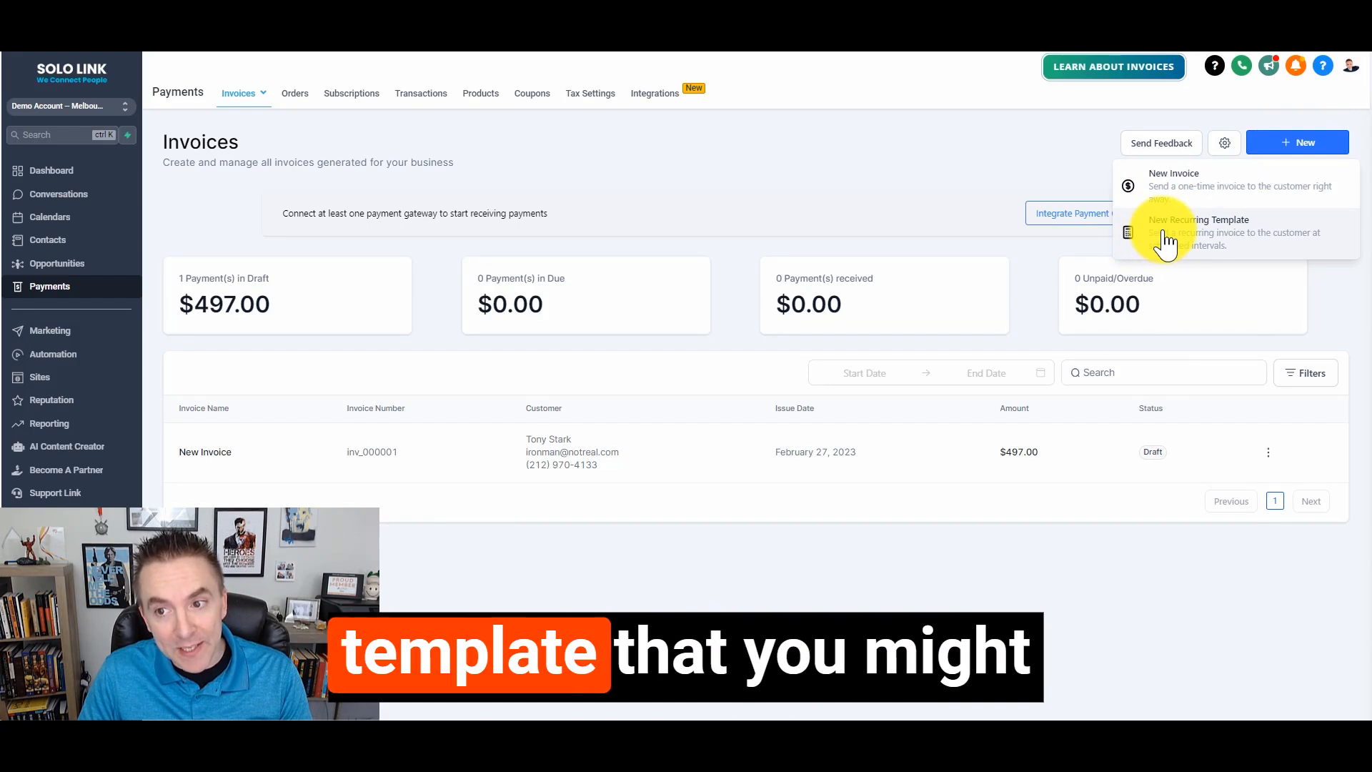
{"action": "left_click", "coordinate": [1167, 190]}
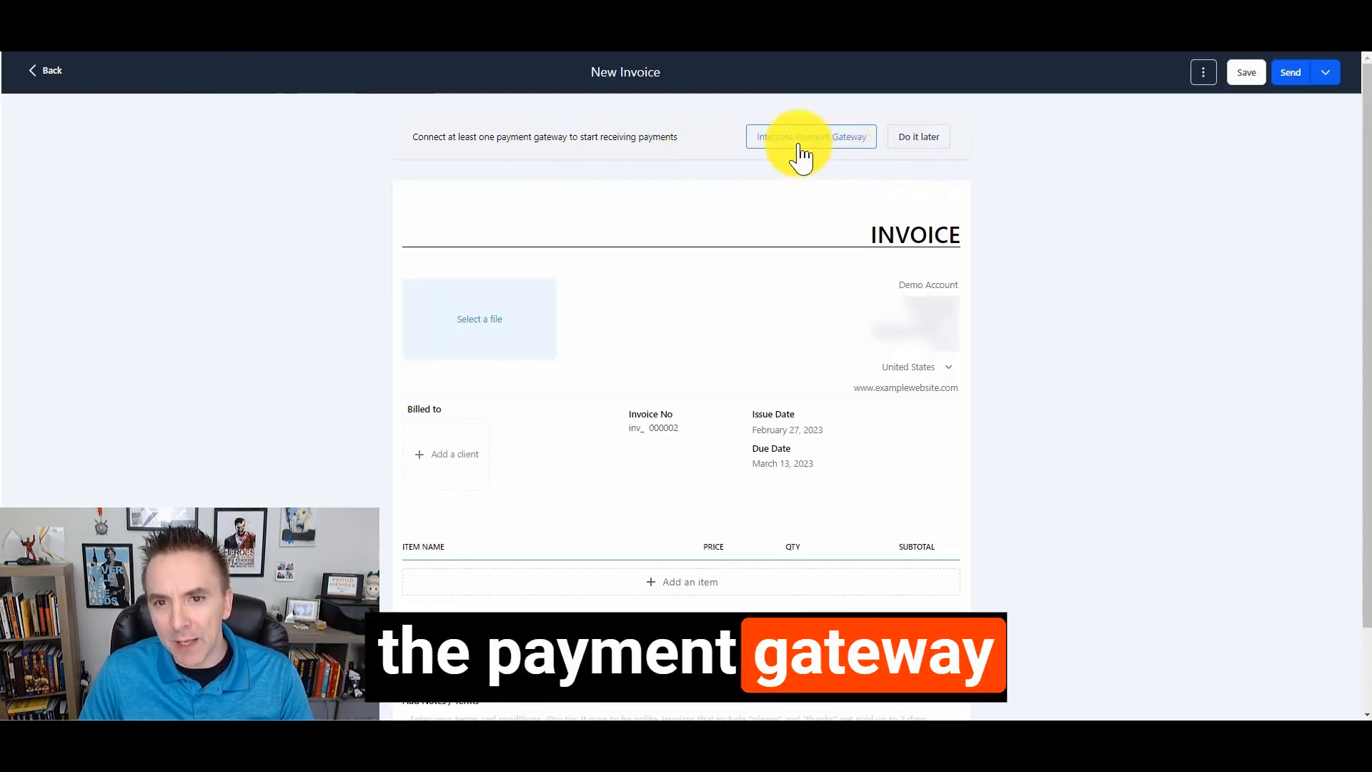
{"action": "left_click", "coordinate": [915, 143]}
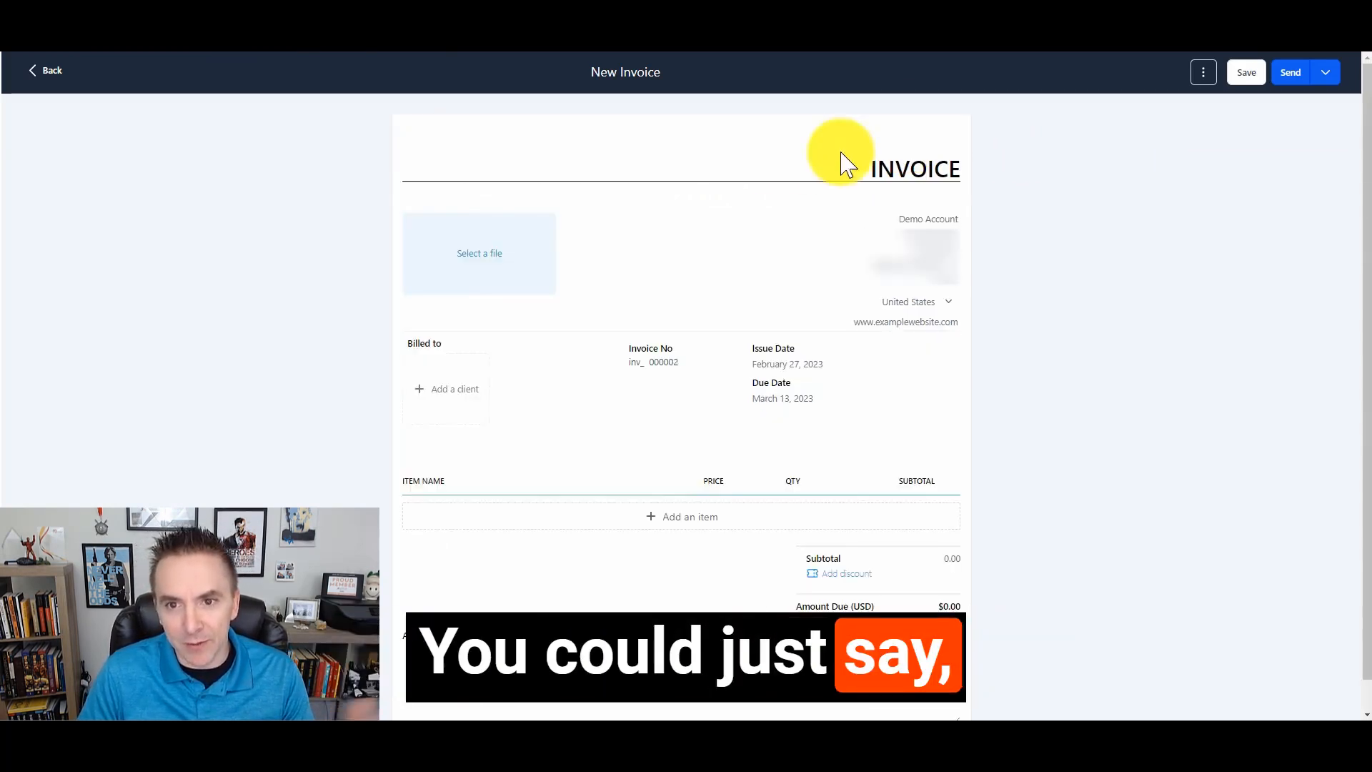
Step: Use Solo Link Favicon.png as the invoice logo and bill the invoice to the first existing client in the contact list
{"action": "left_click", "coordinate": [473, 253]}
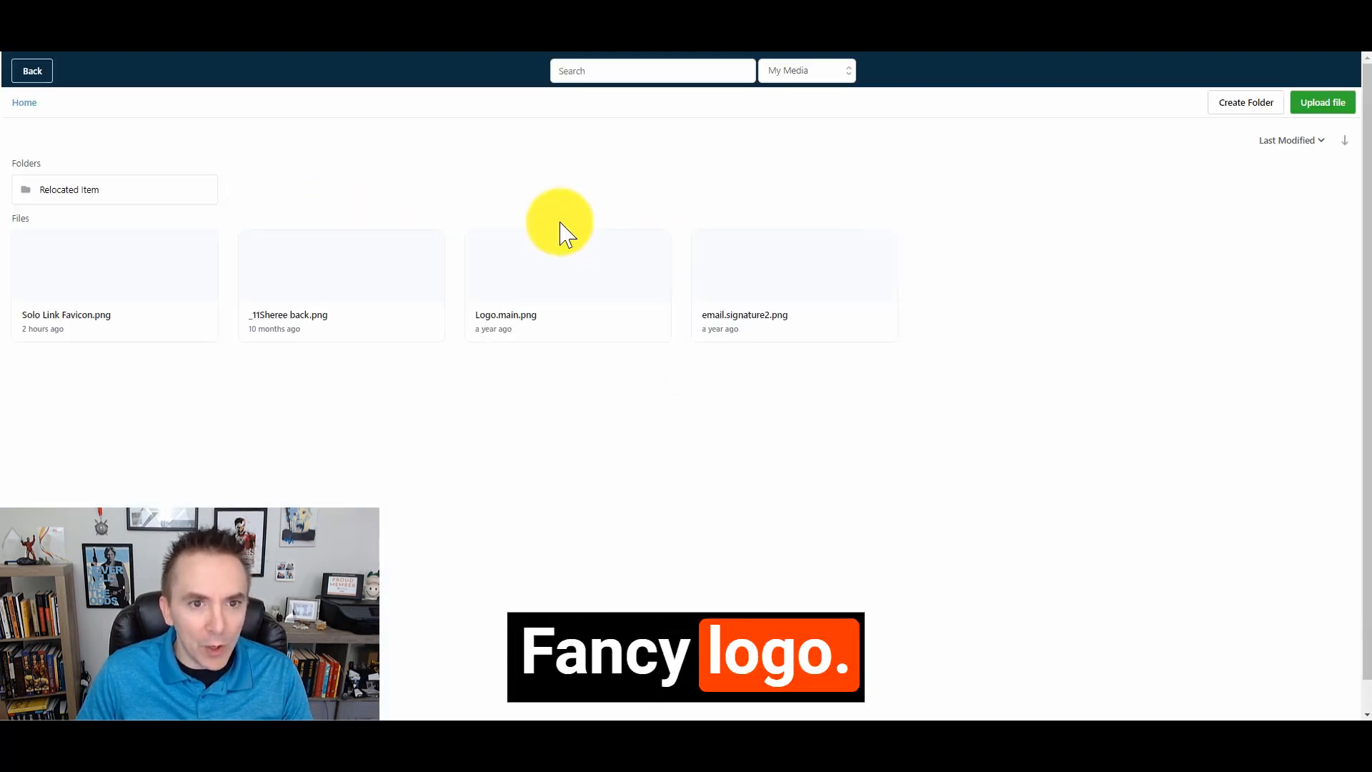
{"action": "left_click", "coordinate": [177, 275]}
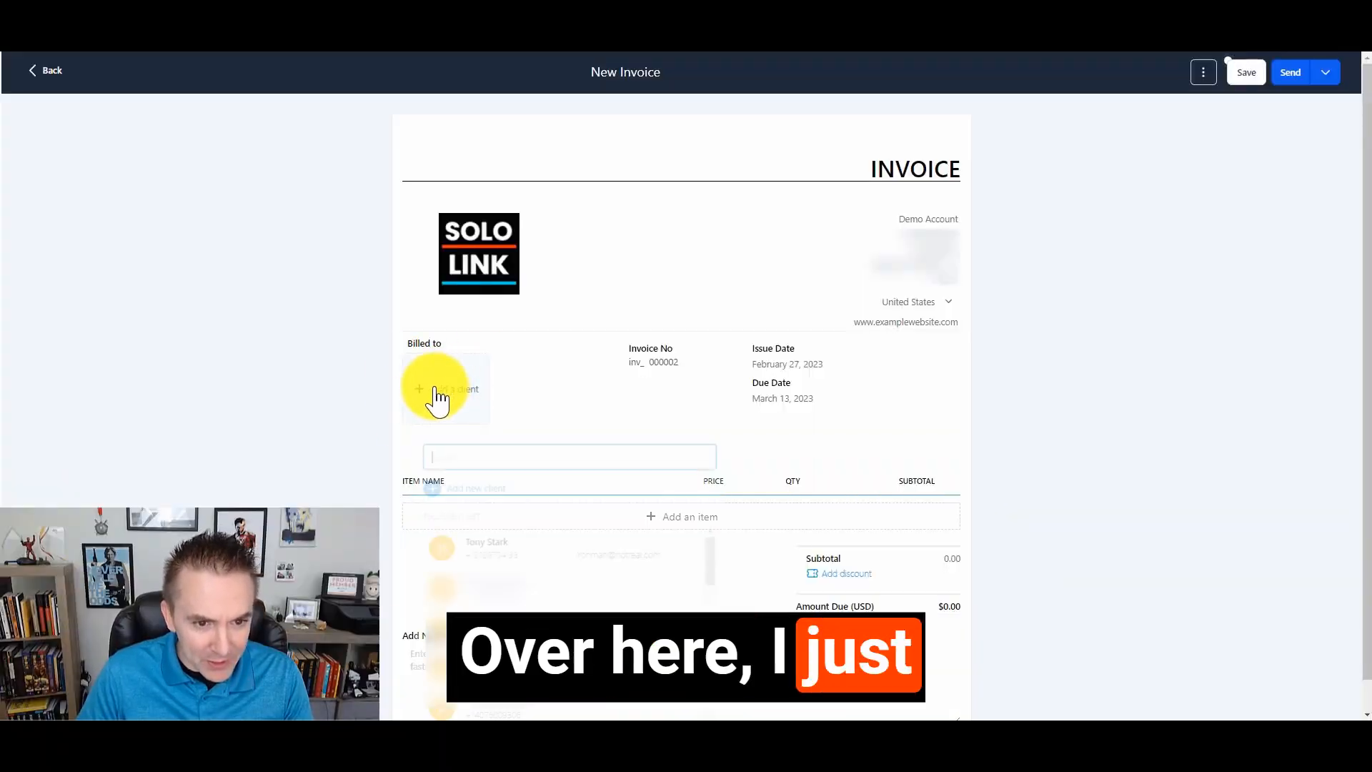
{"action": "left_click", "coordinate": [493, 547]}
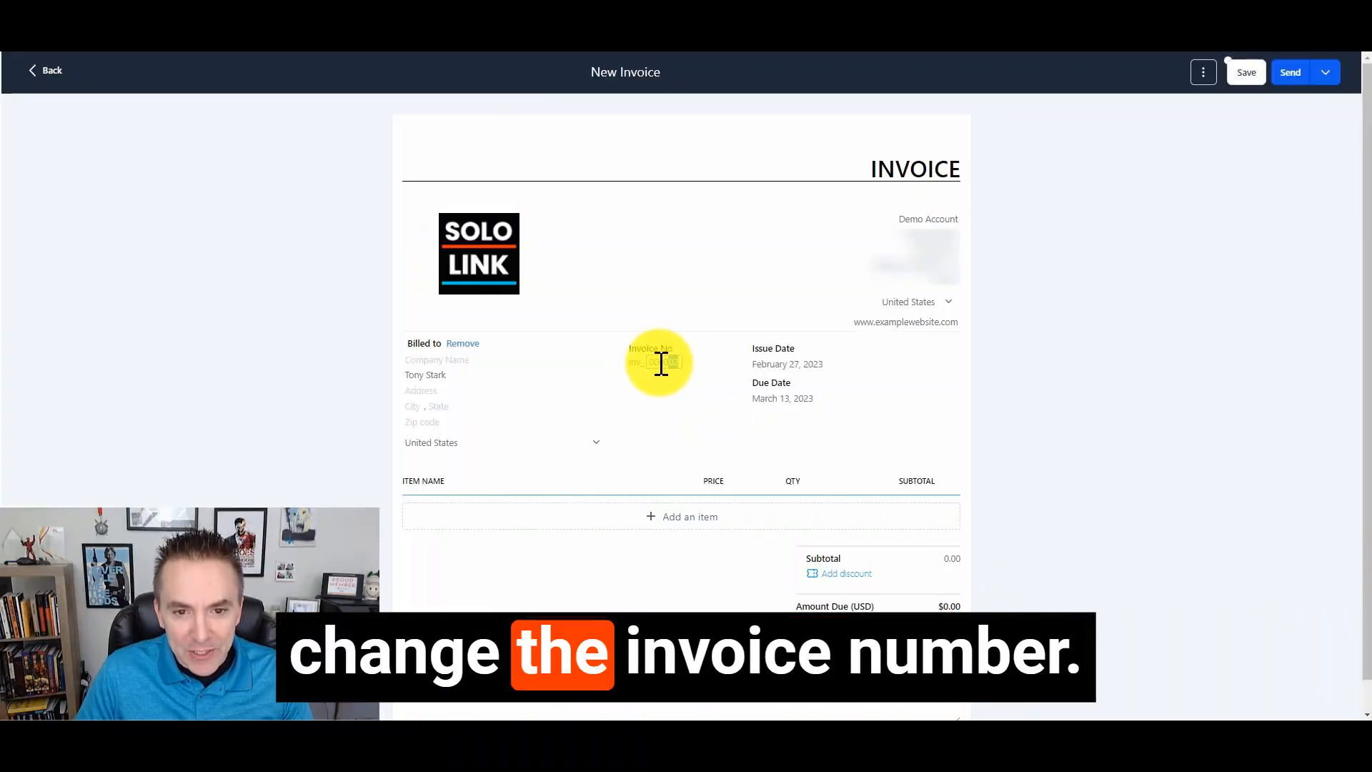
{"action": "left_click", "coordinate": [669, 362]}
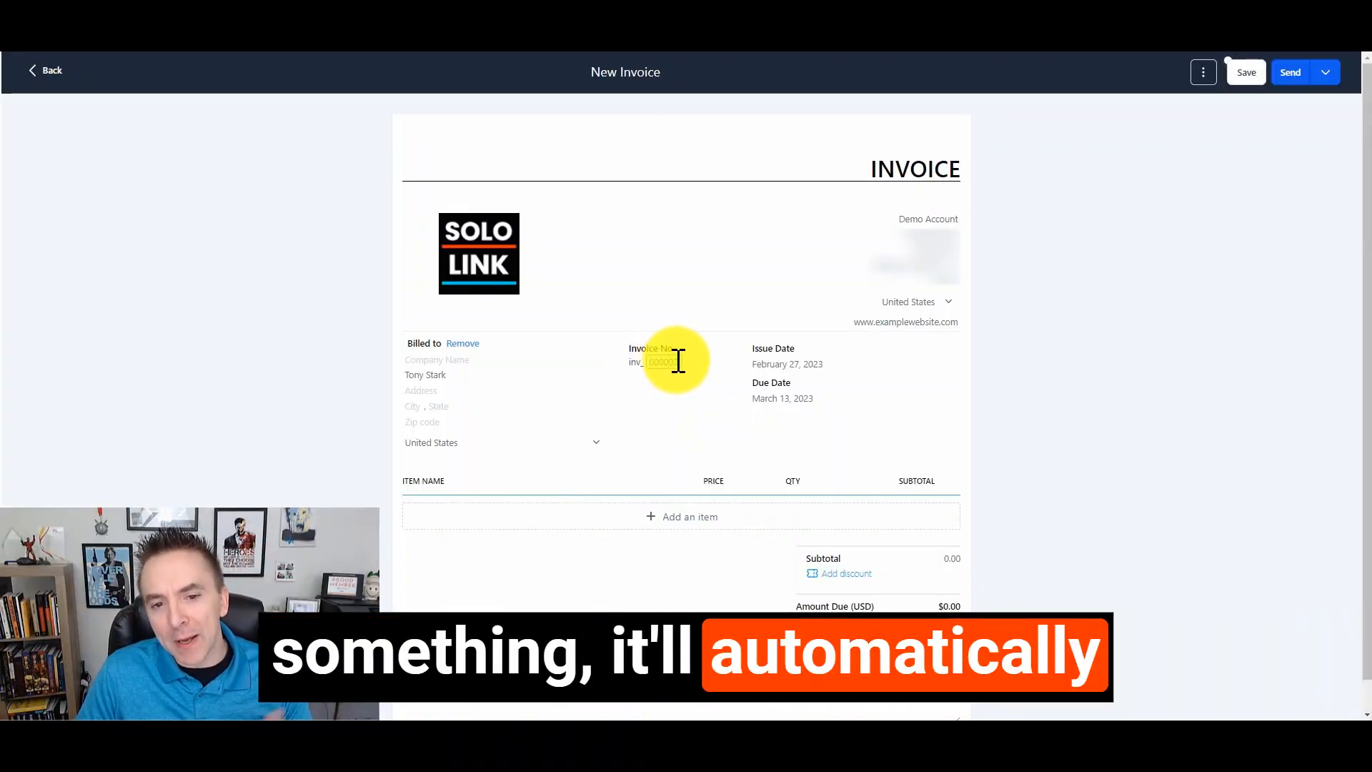
{"action": "left_click_drag", "start_coordinate": [678, 361], "coordinate": [639, 361]}
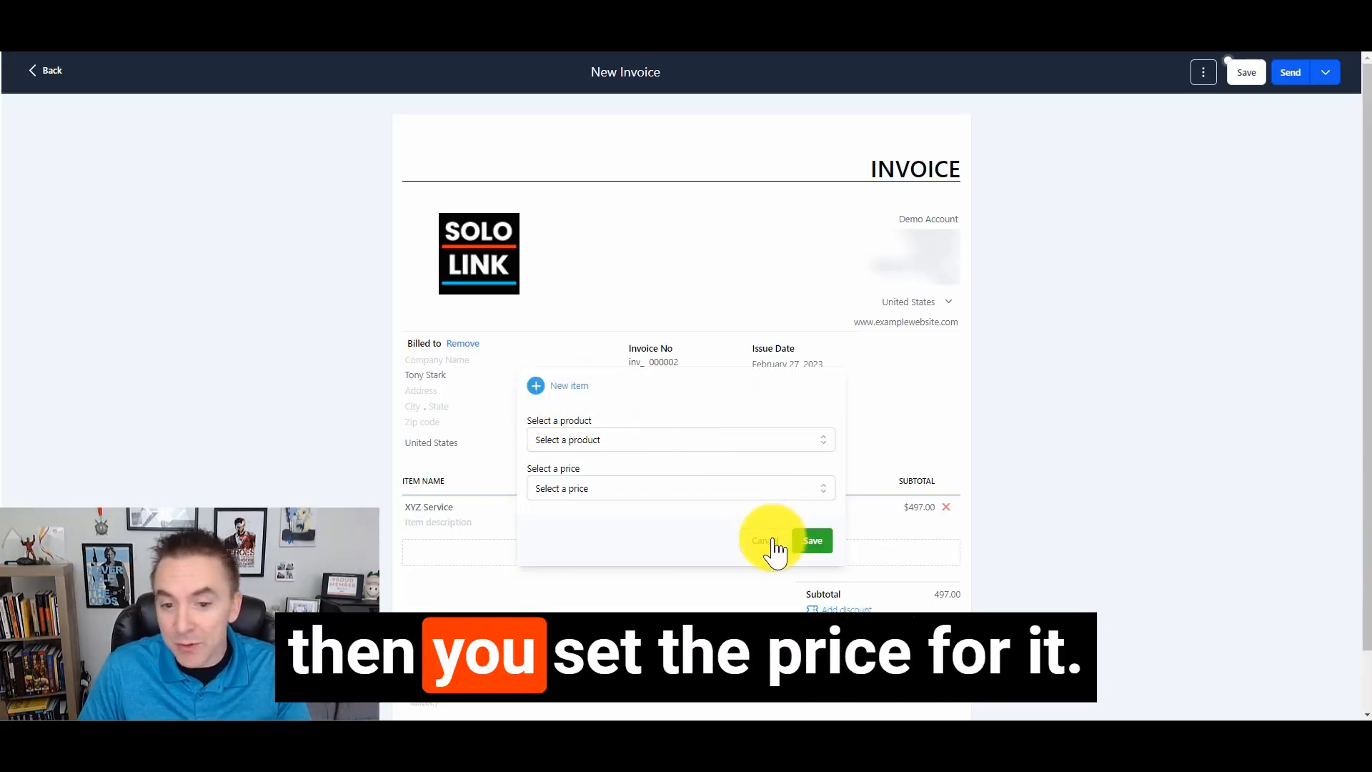
{"action": "left_click", "coordinate": [769, 541]}
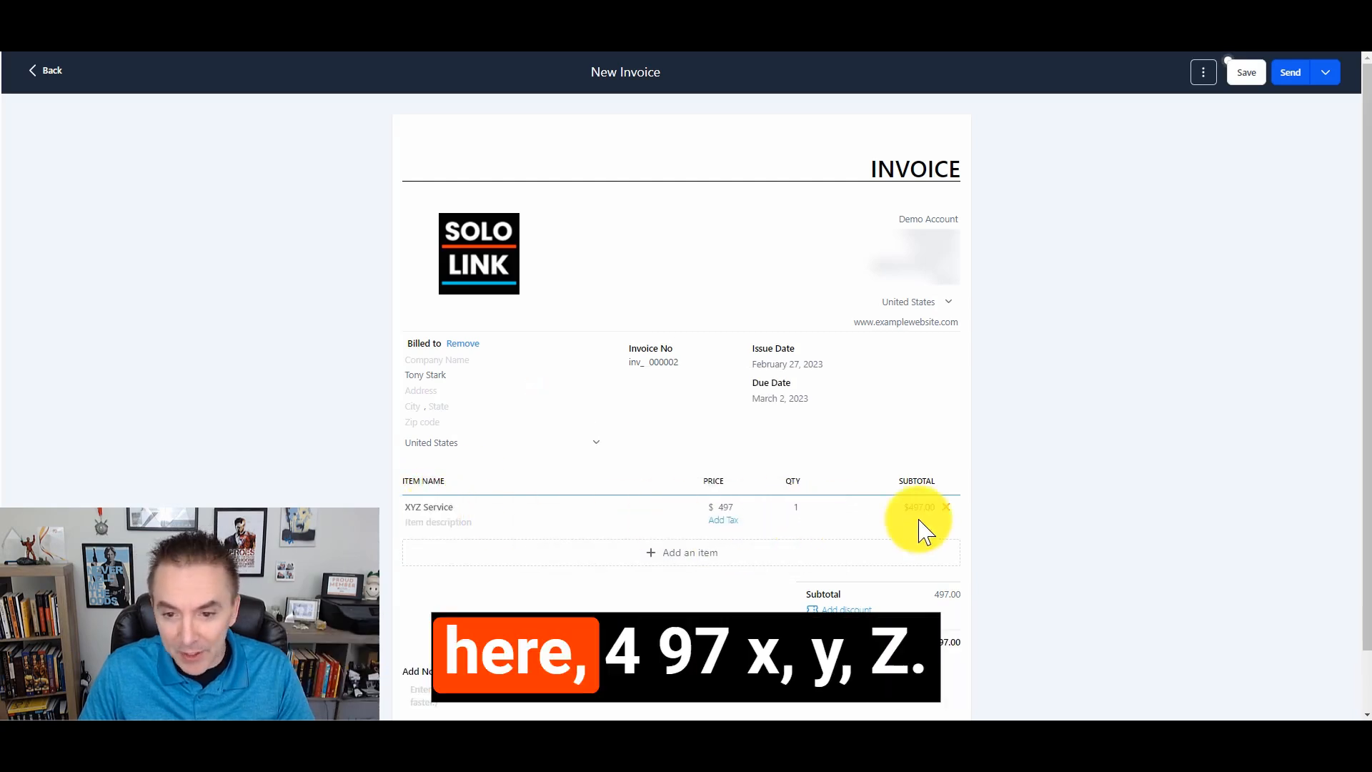
Step: Add a new invoice item named Custom ABC with the price name ABC design, an amount of 297 USD and Save for later use enabled
{"action": "left_click", "coordinate": [671, 550]}
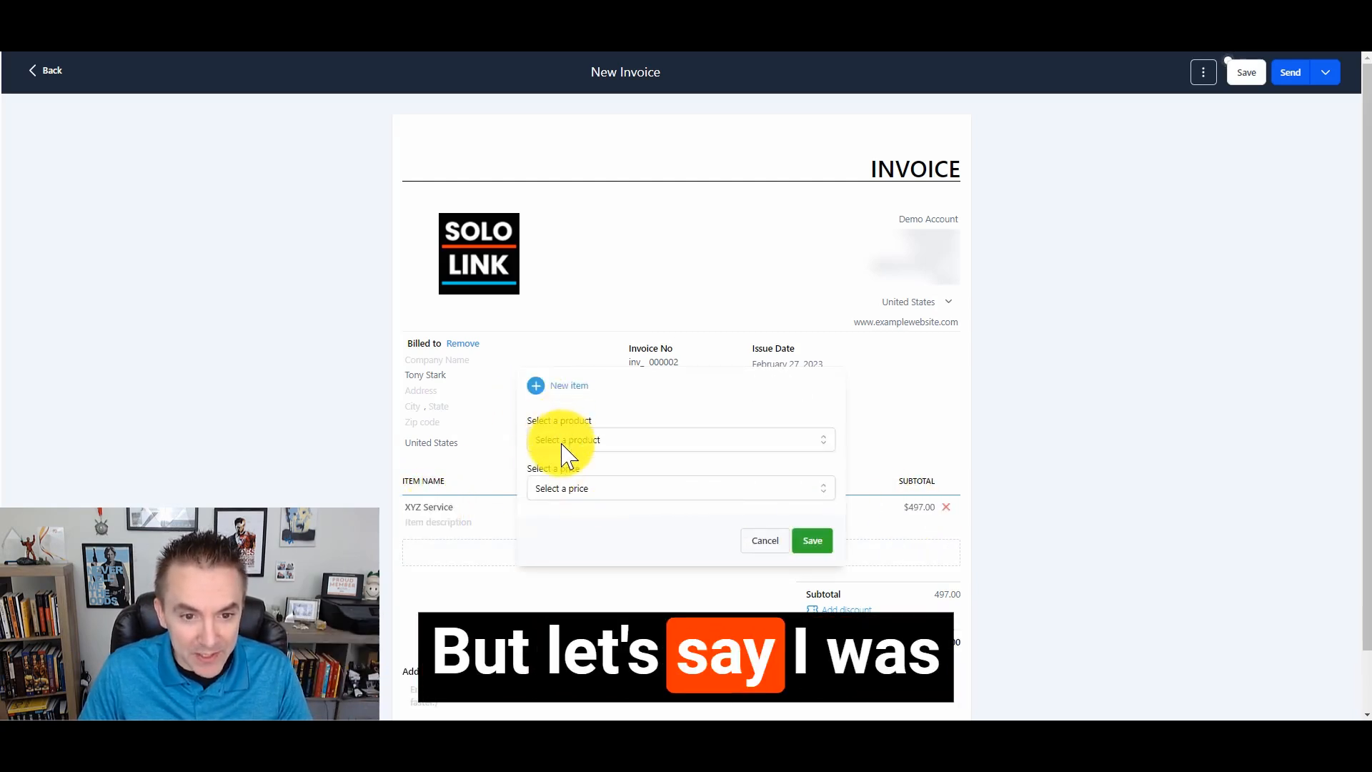
{"action": "left_click", "coordinate": [563, 389]}
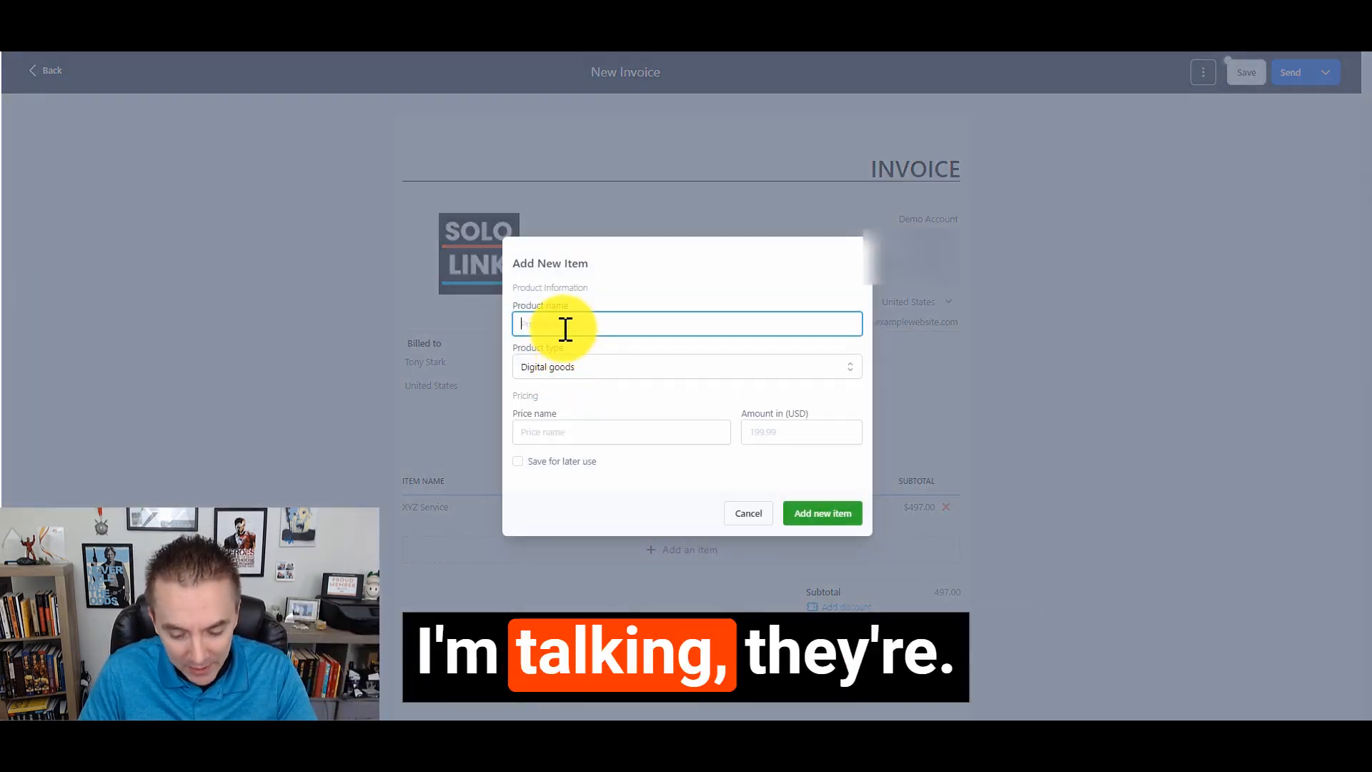
{"action": "type", "text": "Custom AB"}
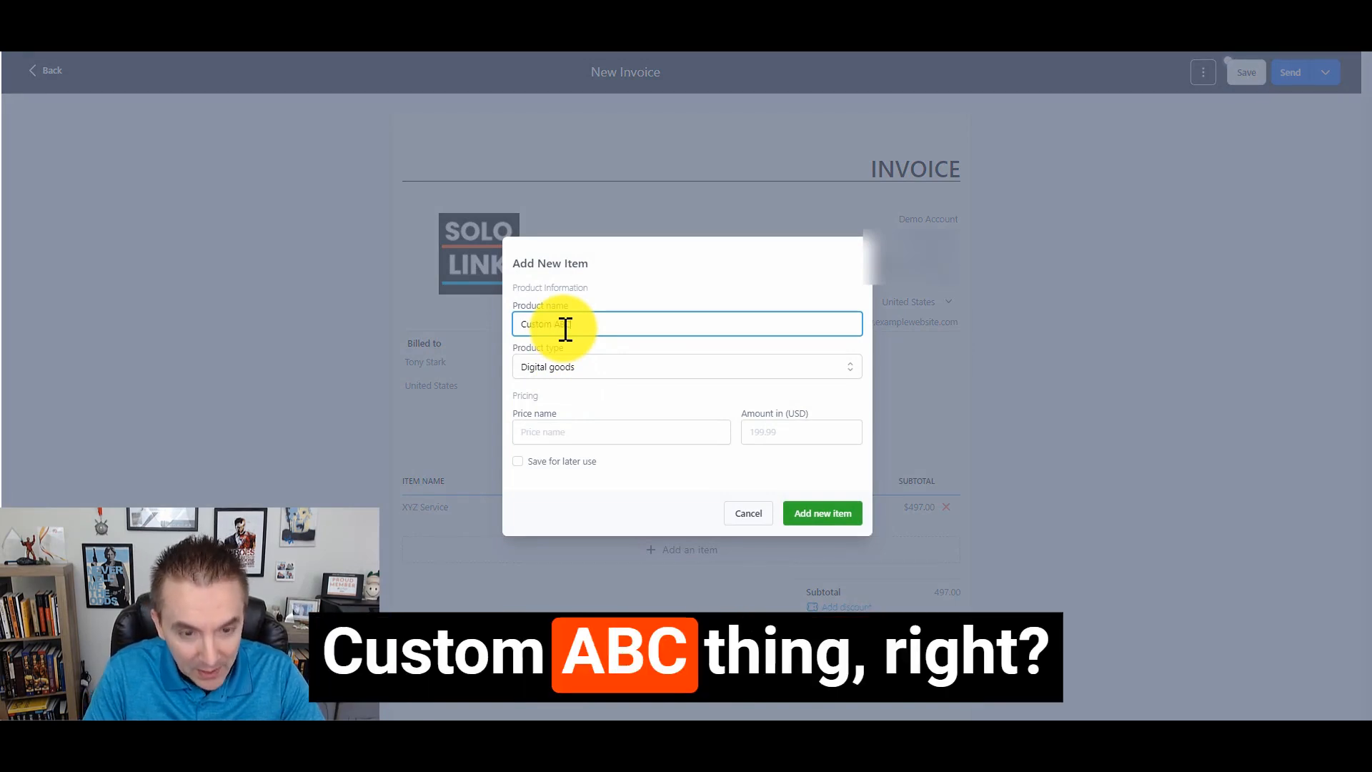
{"action": "left_click", "coordinate": [560, 433]}
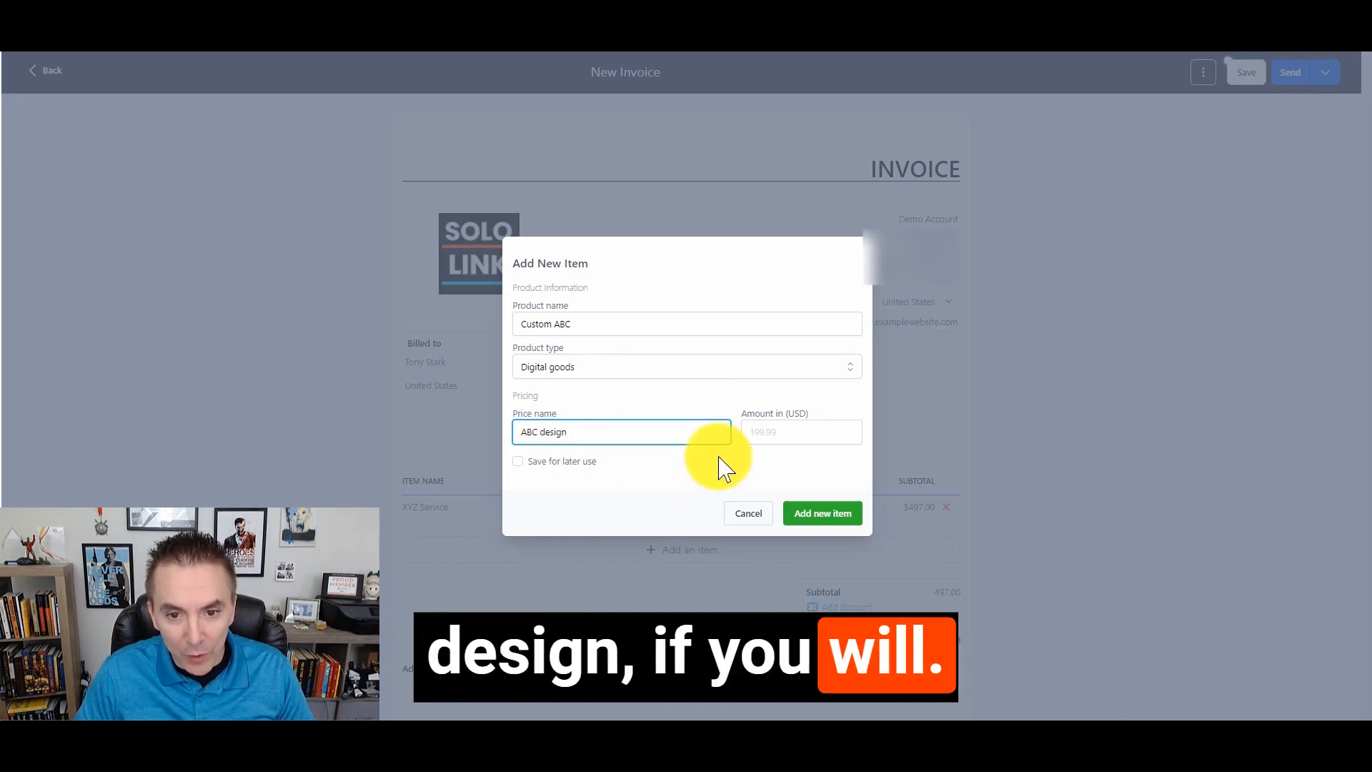
{"action": "left_click", "coordinate": [751, 432]}
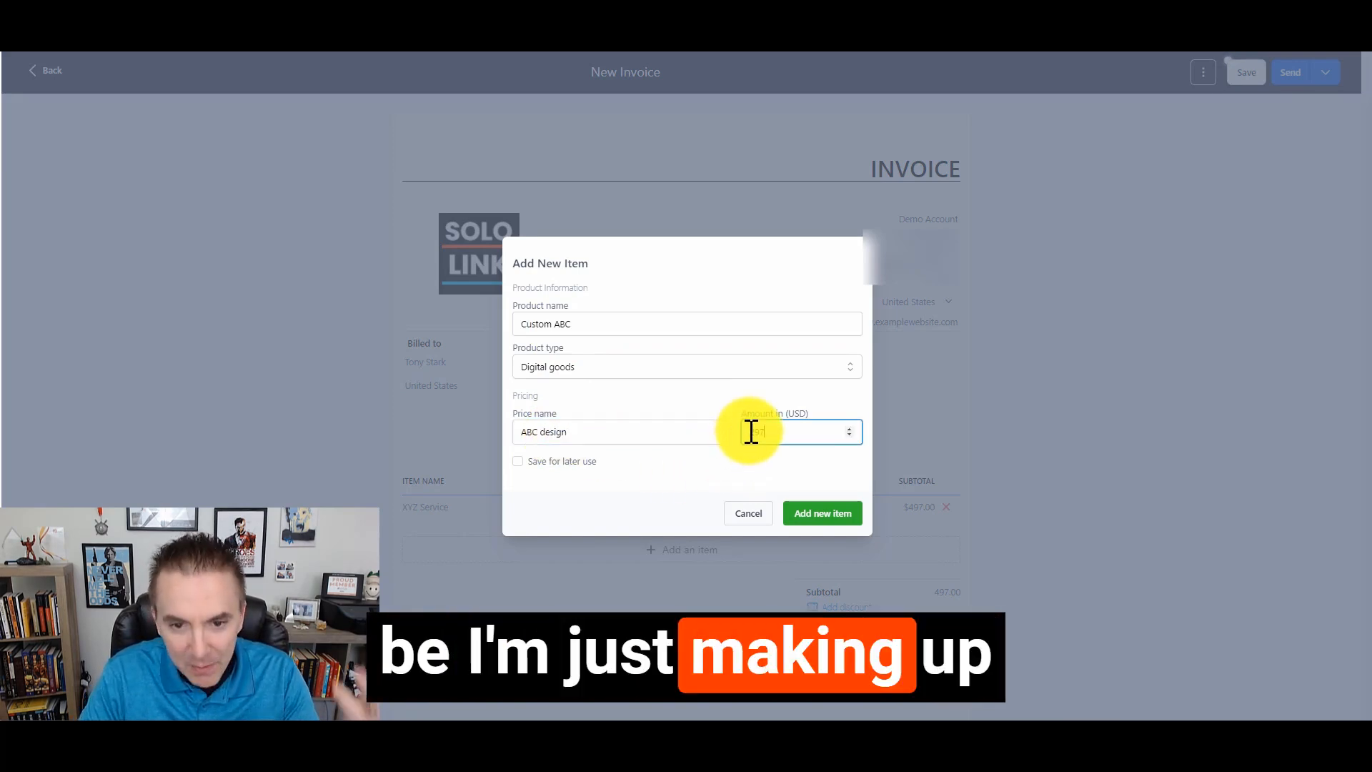
{"action": "left_click", "coordinate": [518, 461]}
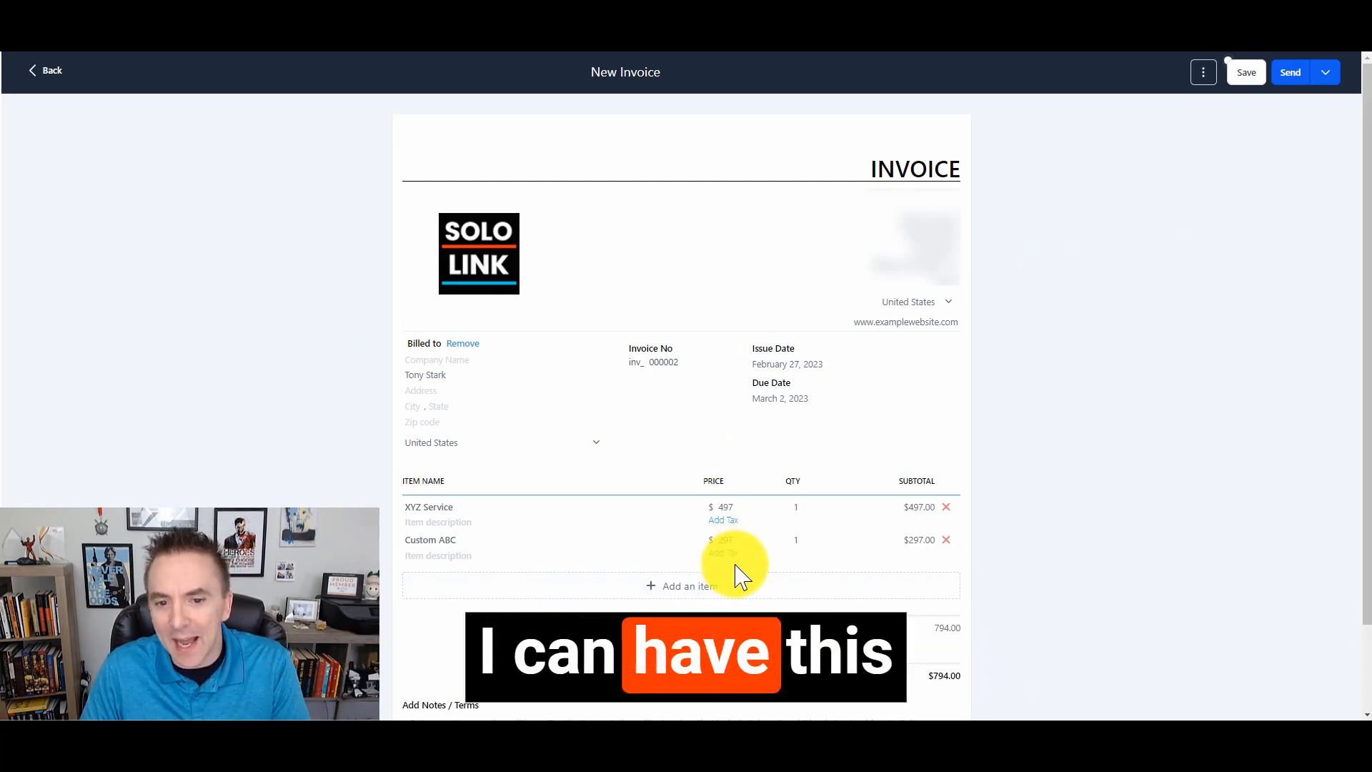
Step: Apply a 20% discount to the invoice subtotal
{"action": "scroll", "coordinate": [741, 575], "scroll_direction": "down", "scroll_amount": 1}
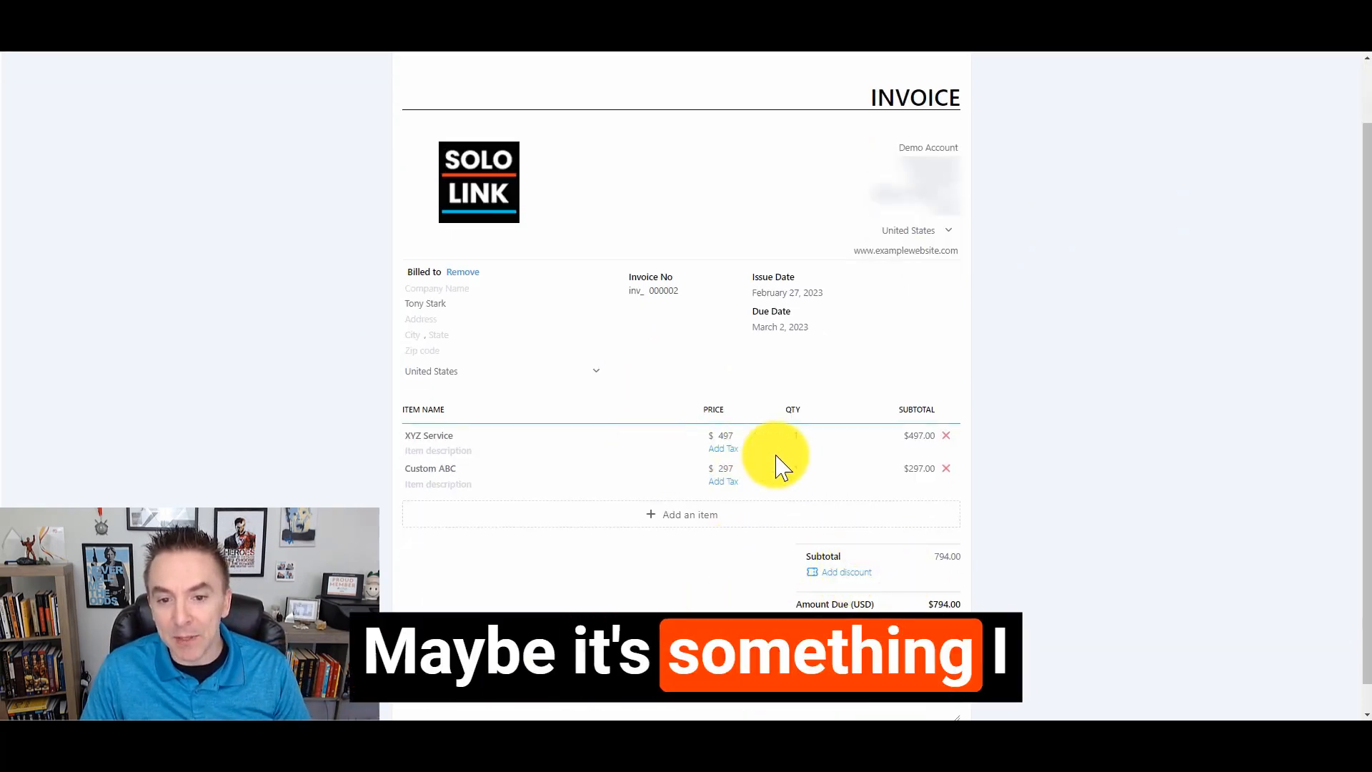
{"action": "left_click", "coordinate": [856, 573]}
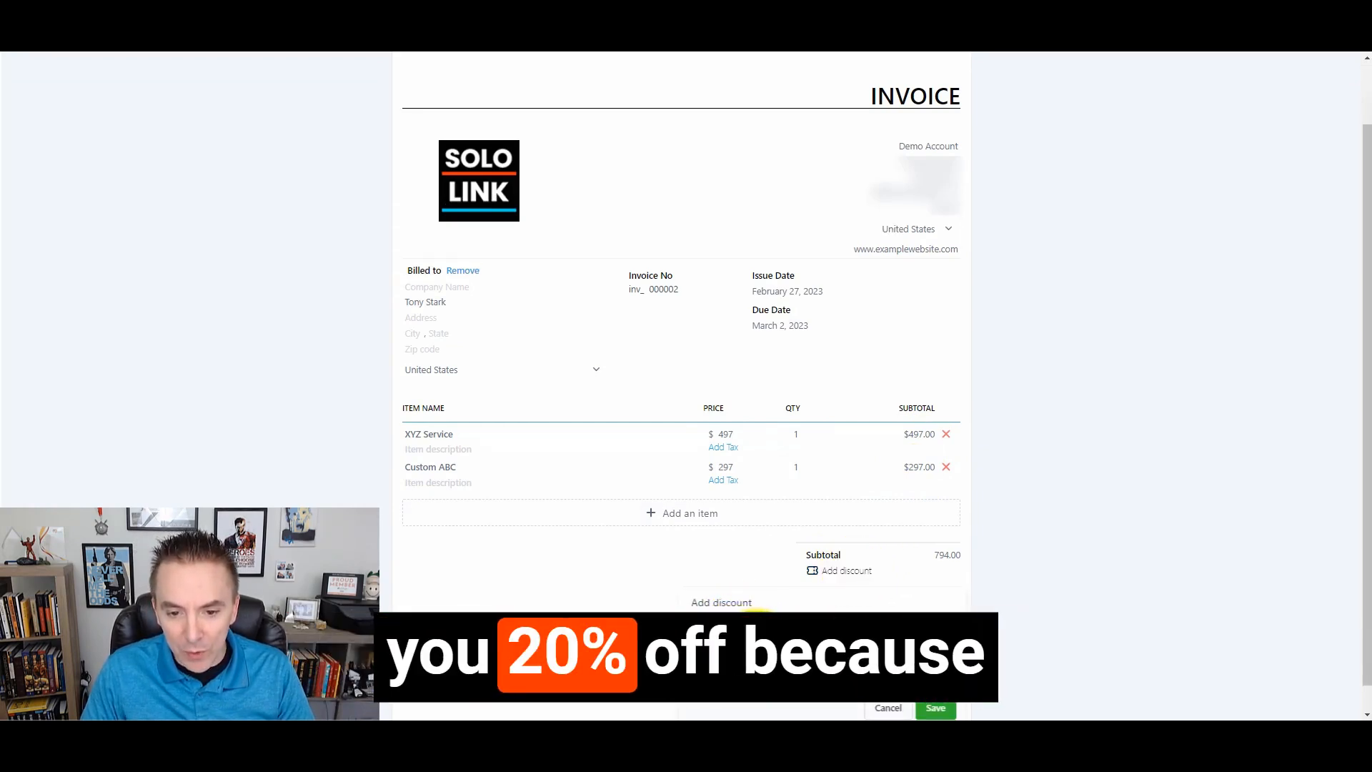
{"action": "left_click", "coordinate": [767, 642]}
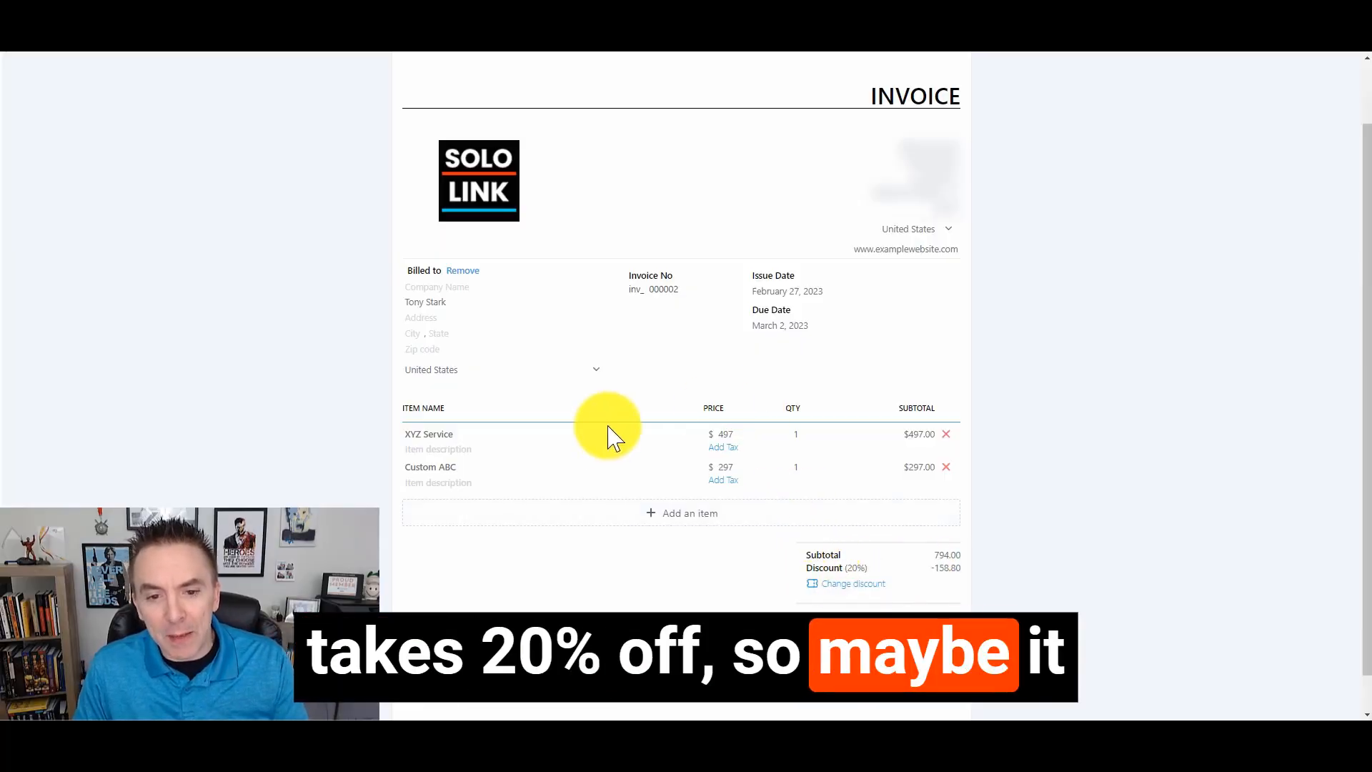
Step: Enter "Project scope consists of" in the invoice's notes and terms, correcting the misspelled word
{"action": "scroll", "coordinate": [786, 579], "scroll_direction": "down", "scroll_amount": 1}
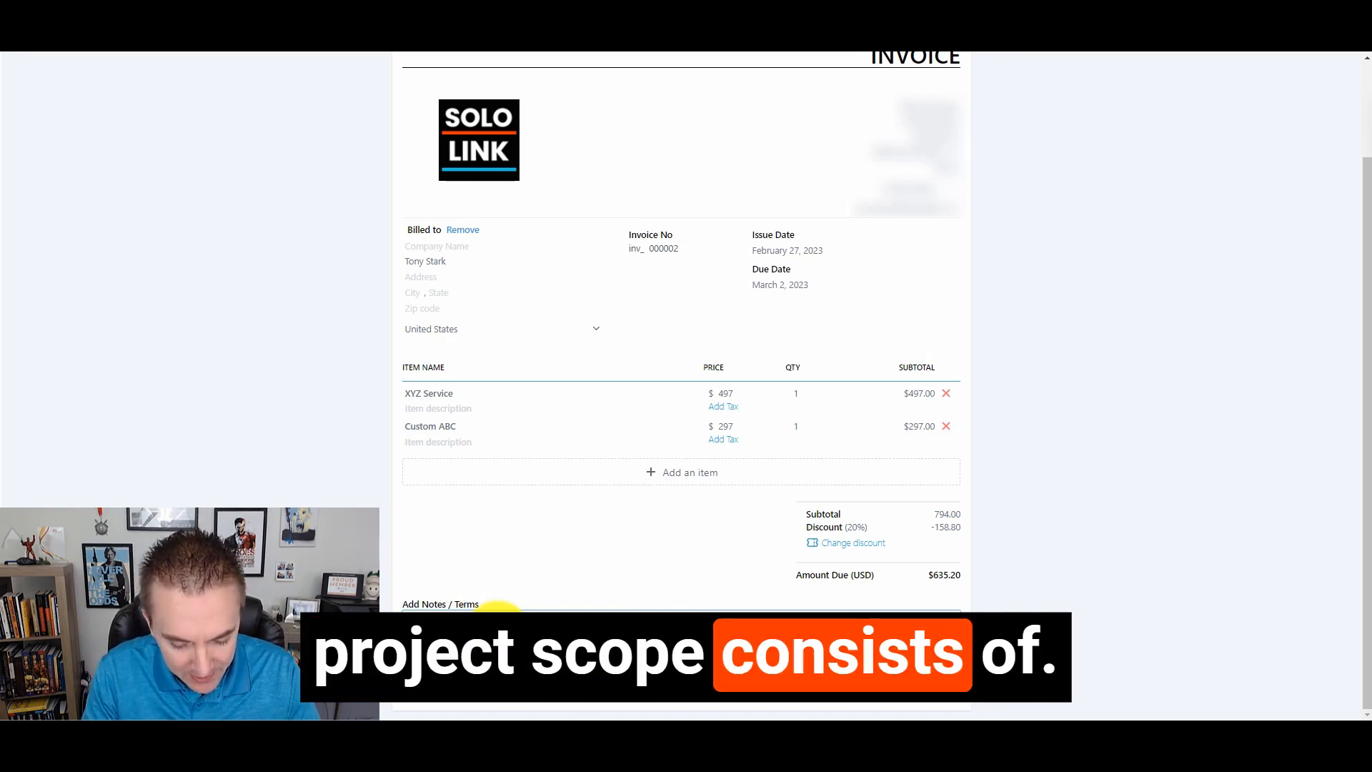
{"action": "type", "text": "Project scope consisits of"}
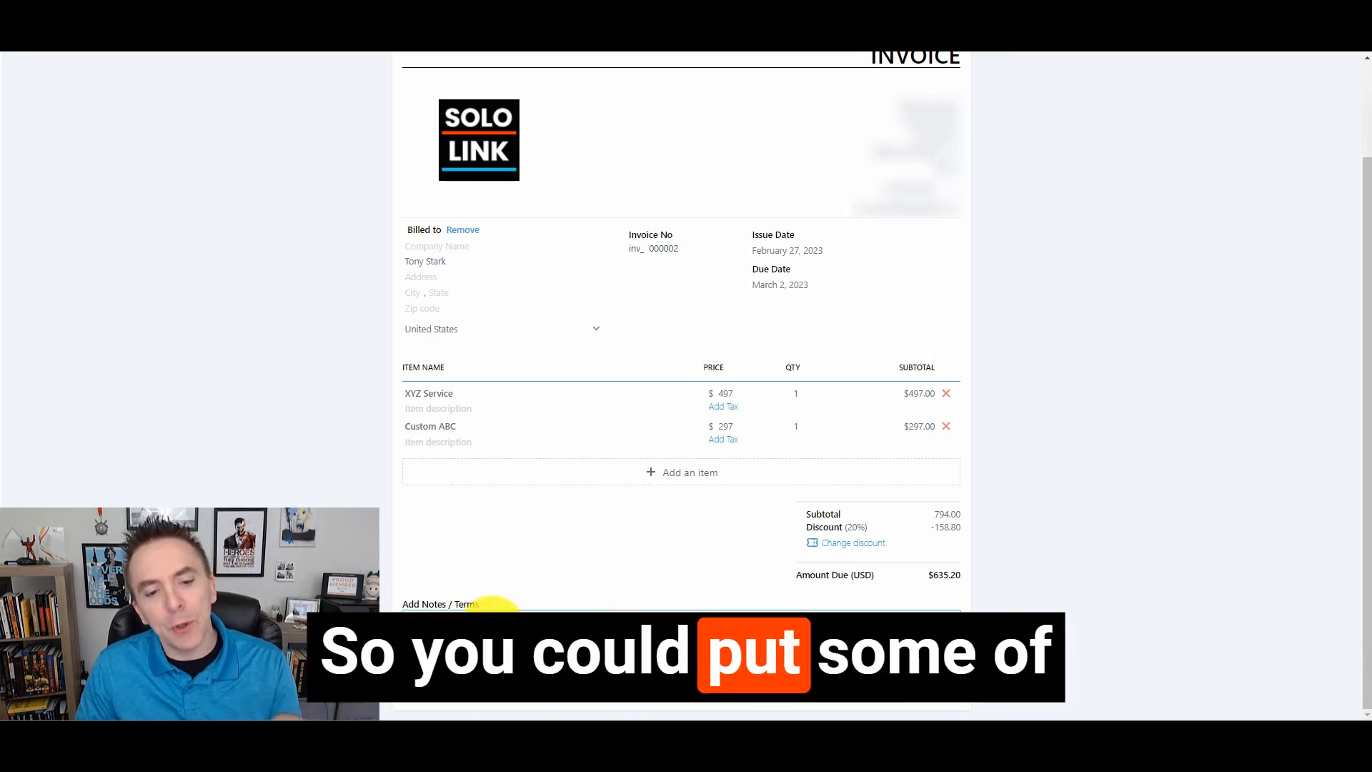
{"action": "right_click", "coordinate": [493, 620]}
{"action": "left_click", "coordinate": [527, 447]}
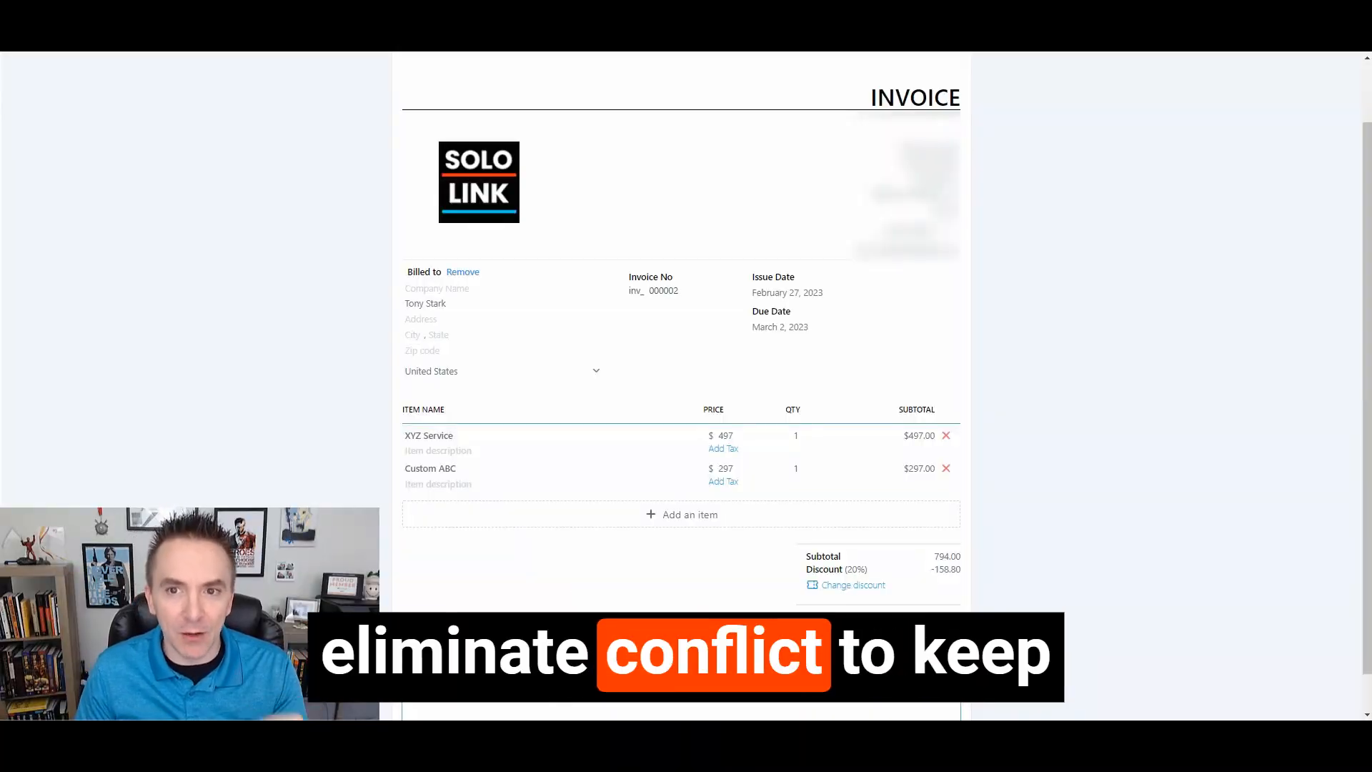
Step: Review the completed invoice from the notes back to the header and save it
{"action": "scroll", "coordinate": [681, 386], "scroll_direction": "down", "scroll_amount": 1}
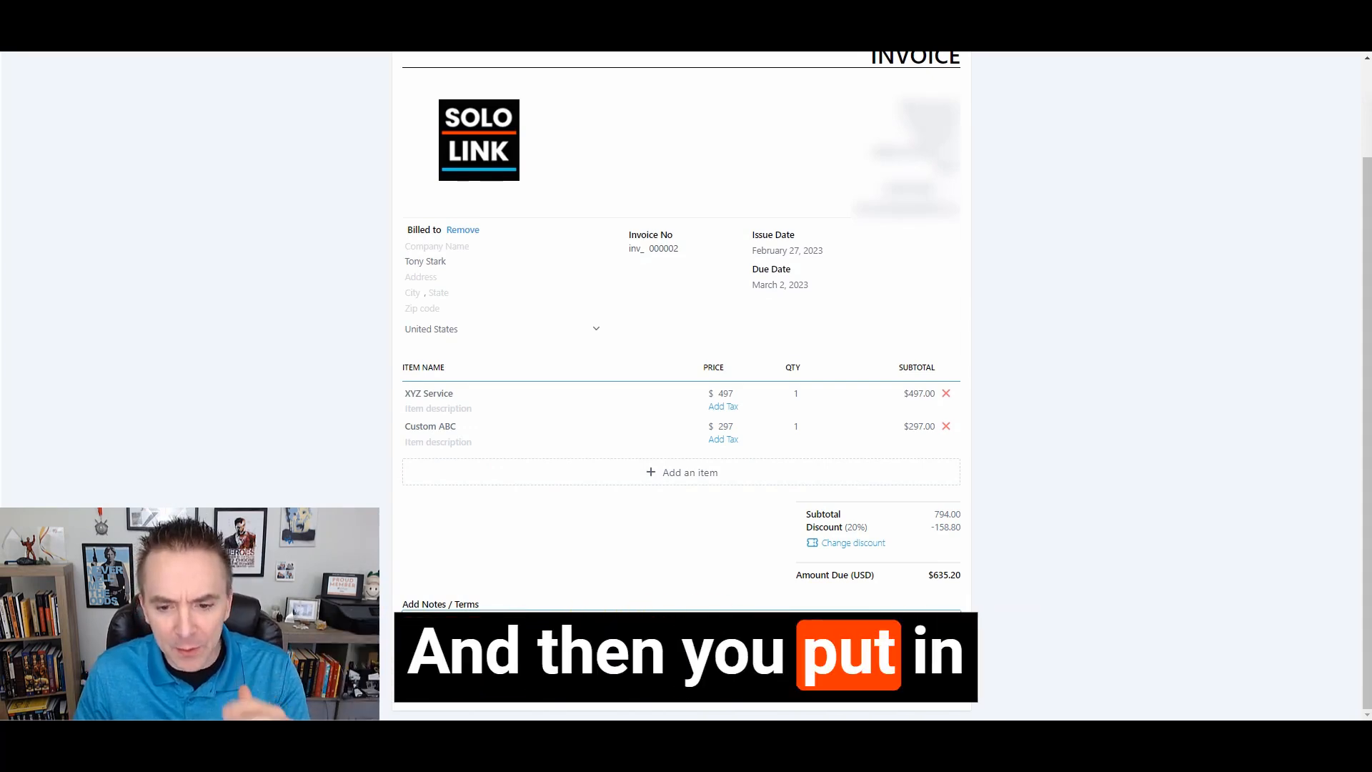
{"action": "scroll", "coordinate": [1172, 429], "scroll_direction": "up", "scroll_amount": 2}
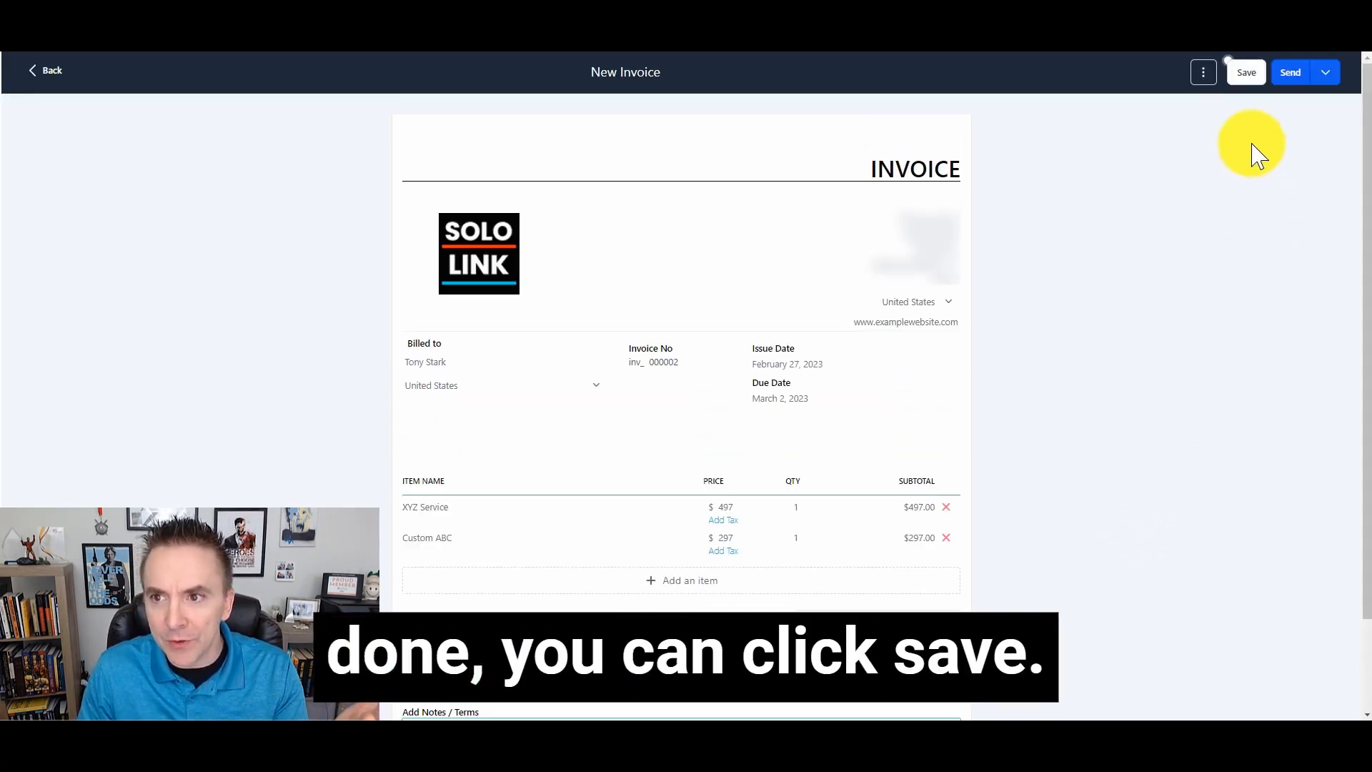
{"action": "left_click", "coordinate": [1249, 77]}
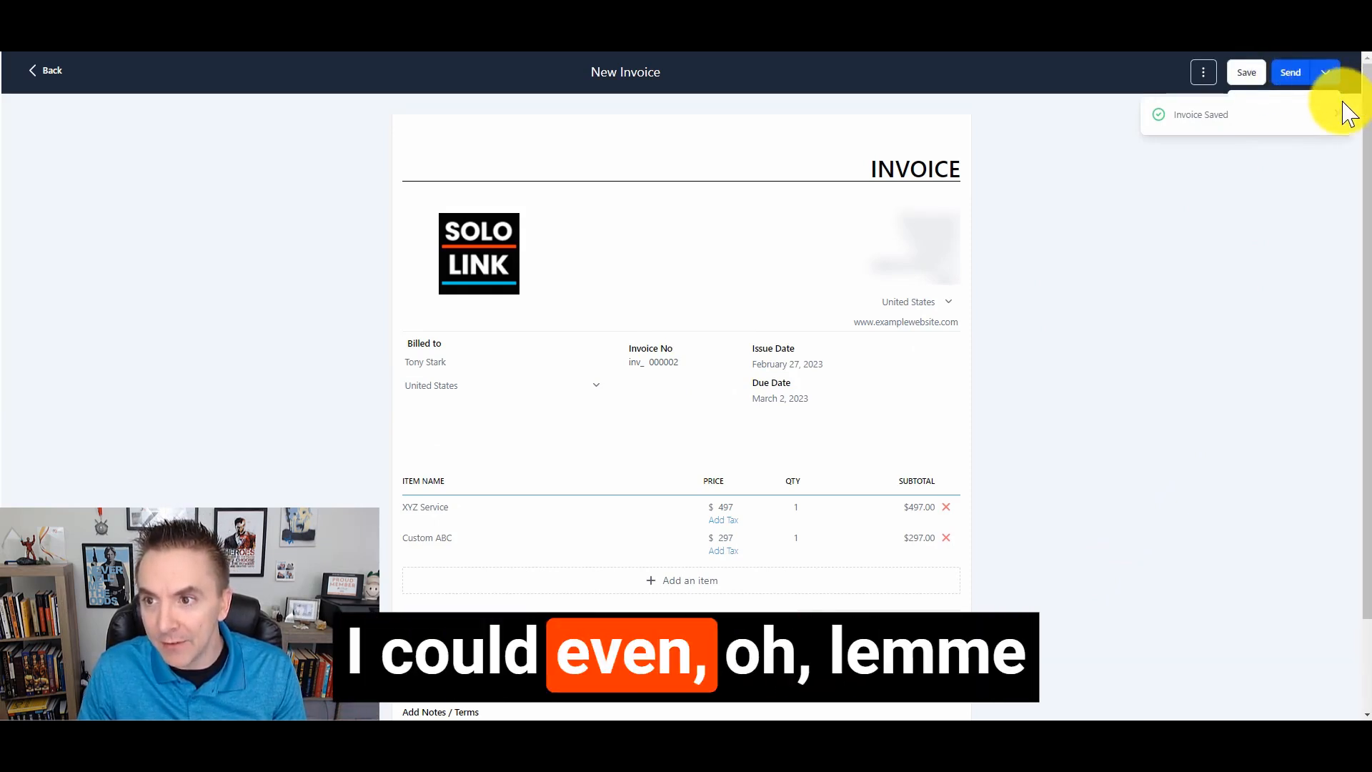
Step: Examine the invoice's sending choices, including email and text delivery and the additional payment mode option, and close them without sending
{"action": "left_click", "coordinate": [1327, 83]}
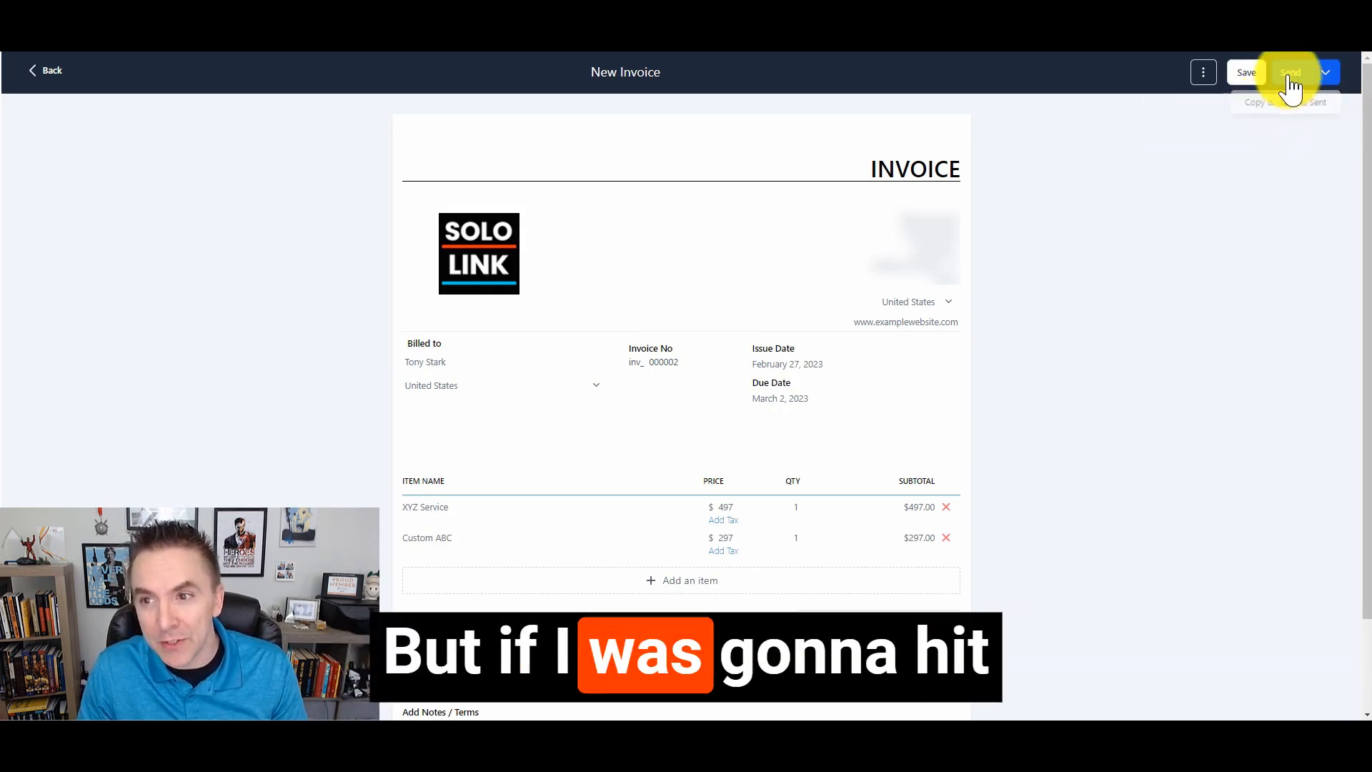
{"action": "left_click", "coordinate": [1290, 77]}
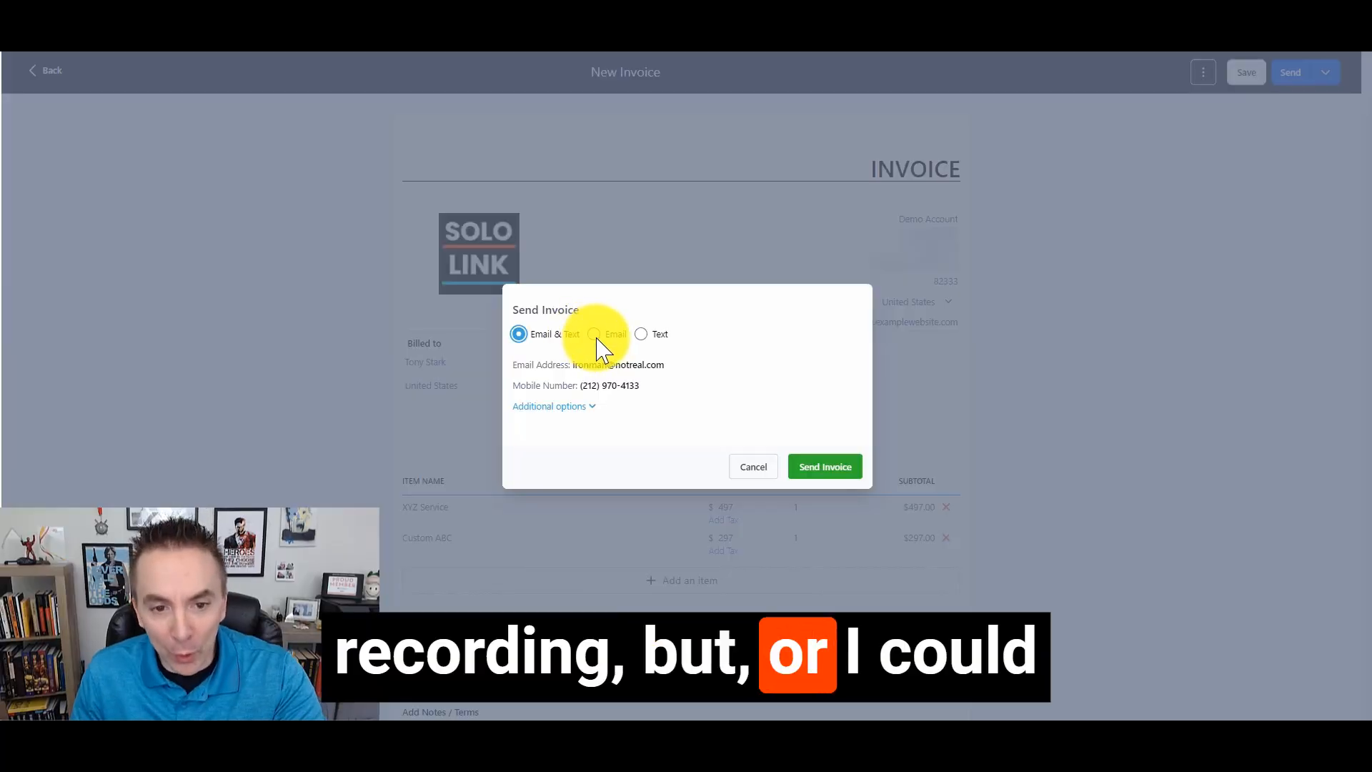
{"action": "left_click", "coordinate": [596, 336]}
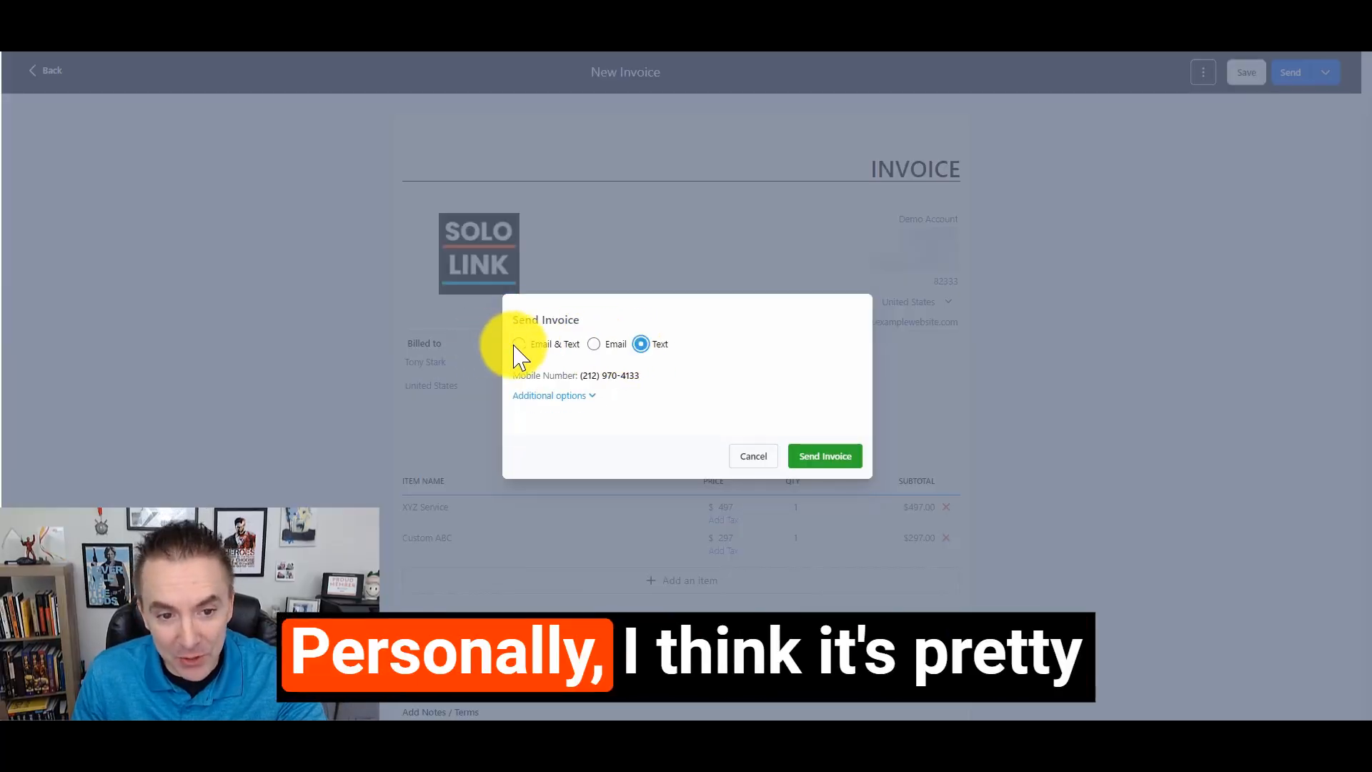
{"action": "left_click", "coordinate": [572, 408]}
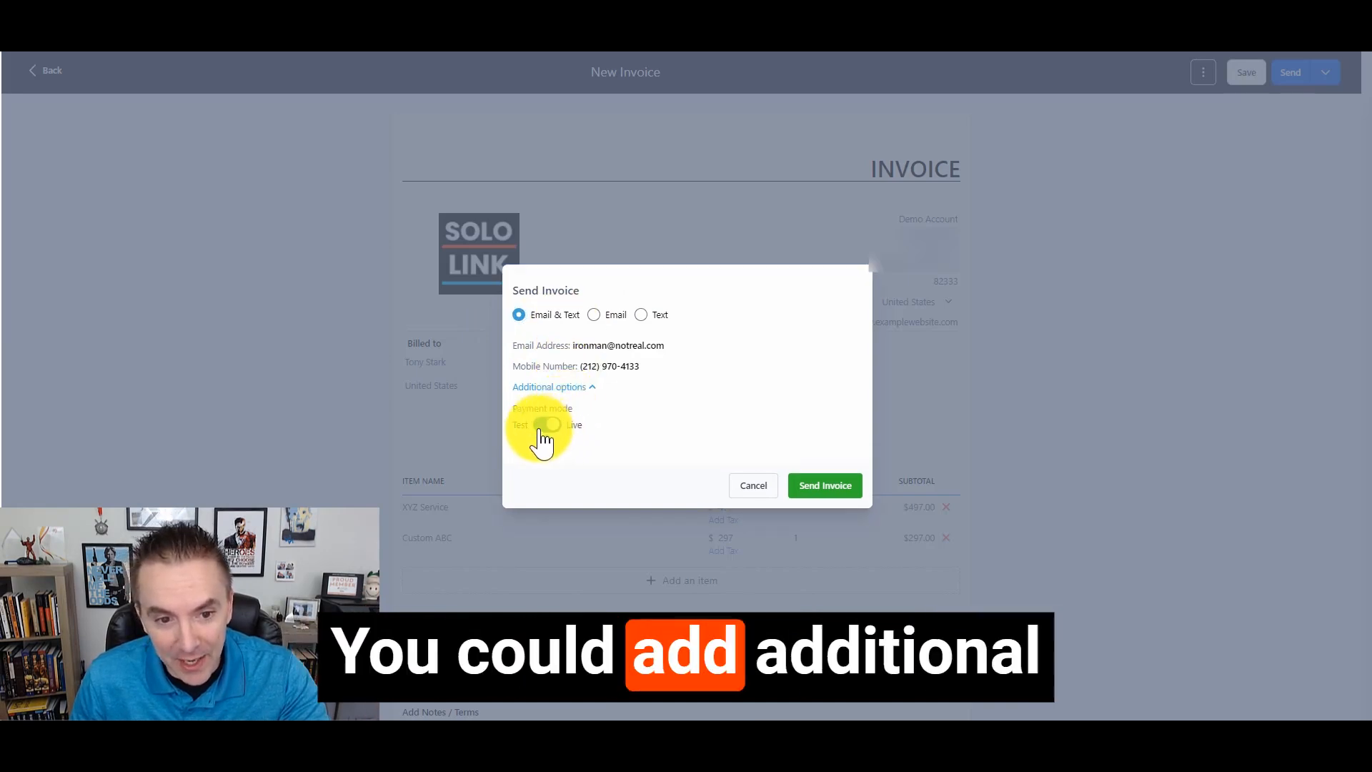
{"action": "left_click", "coordinate": [587, 388]}
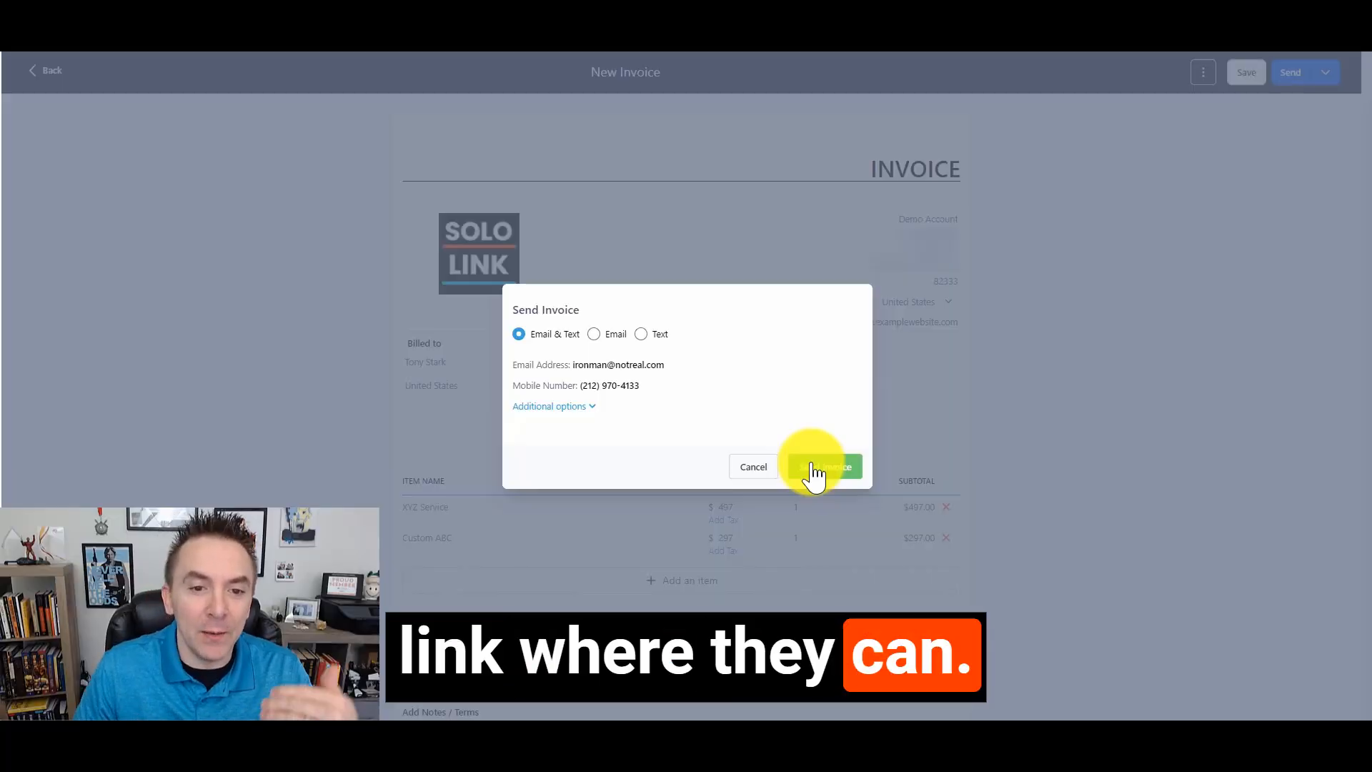
{"action": "left_click", "coordinate": [752, 470]}
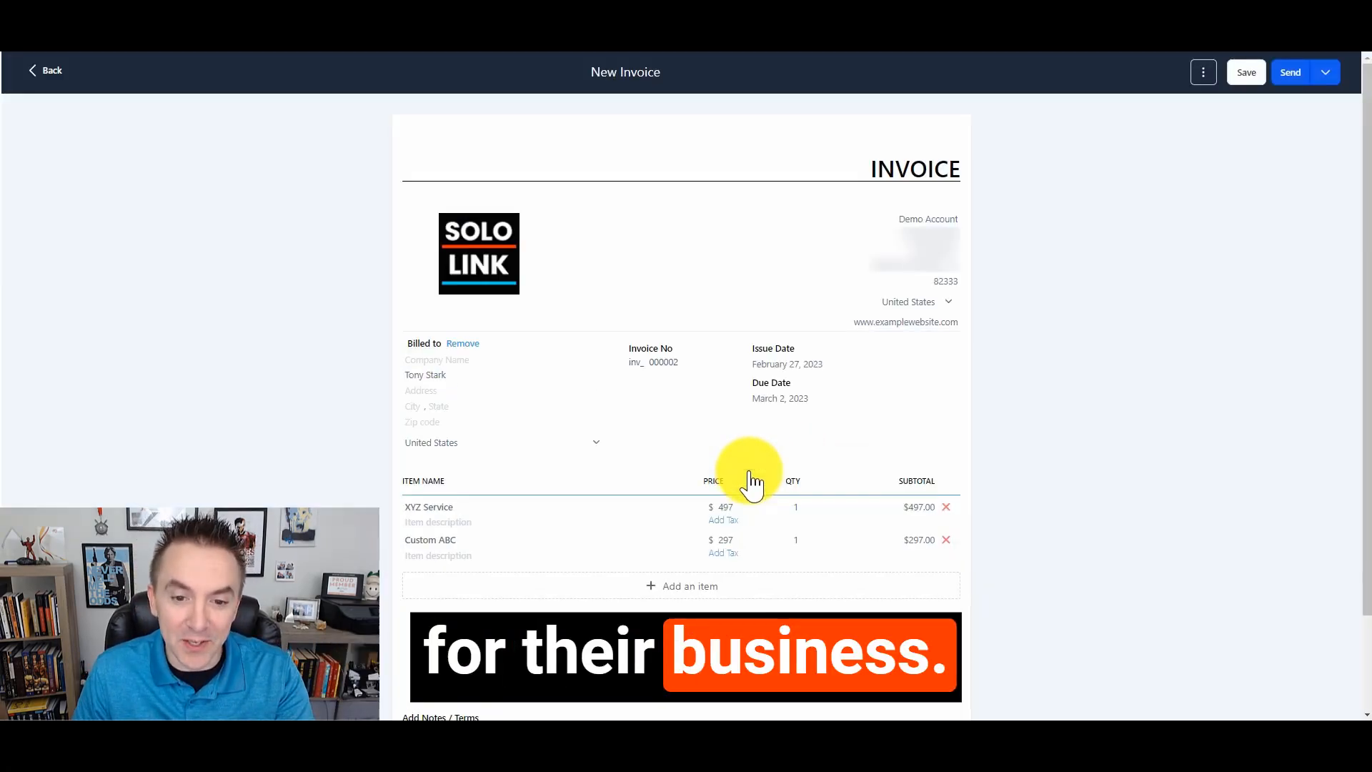